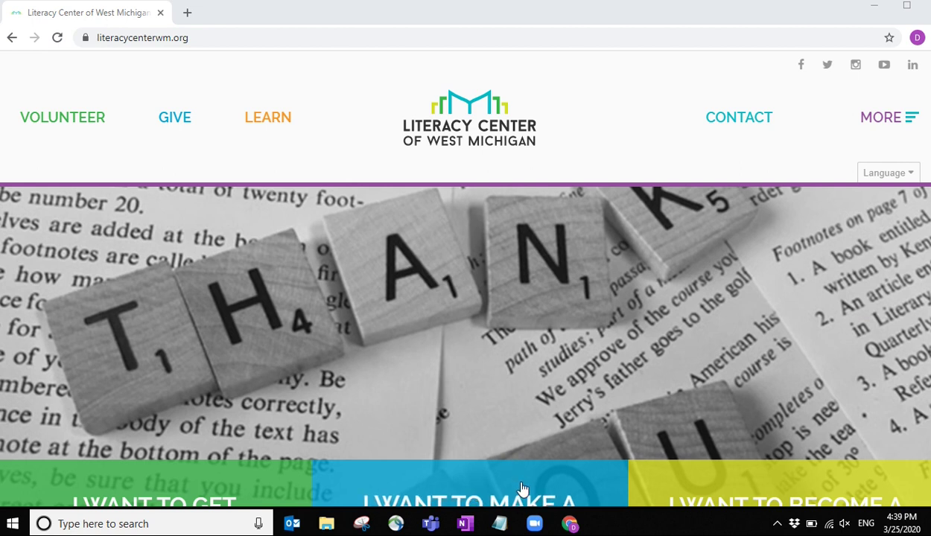
- Switch to the Zoom meeting window and share a whiteboard with the participants
{"action": "left_click", "coordinate": [534, 525]}
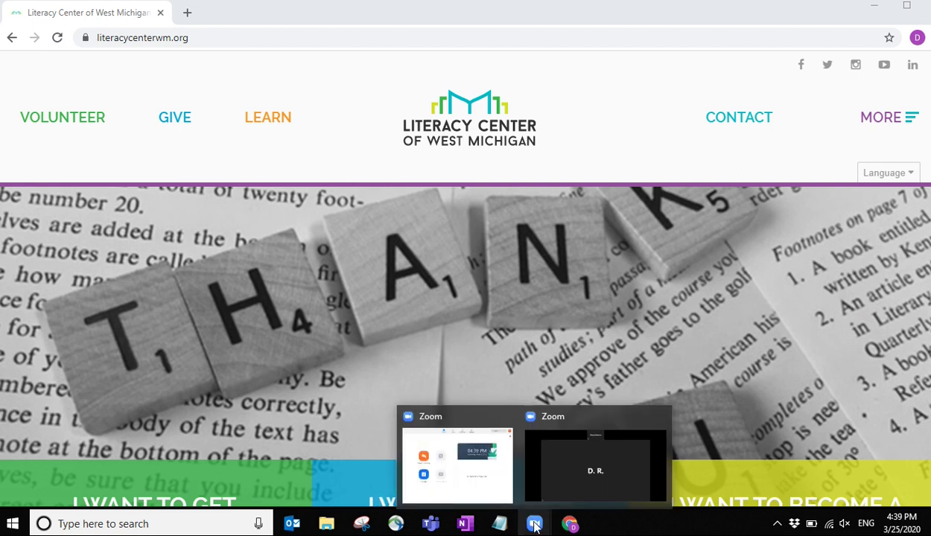
{"action": "left_click", "coordinate": [586, 489]}
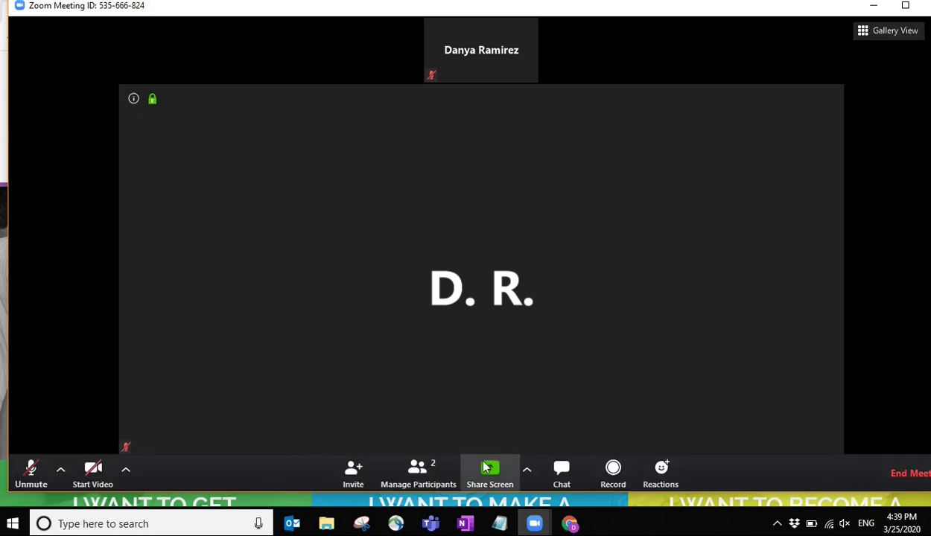
{"action": "left_click", "coordinate": [492, 469]}
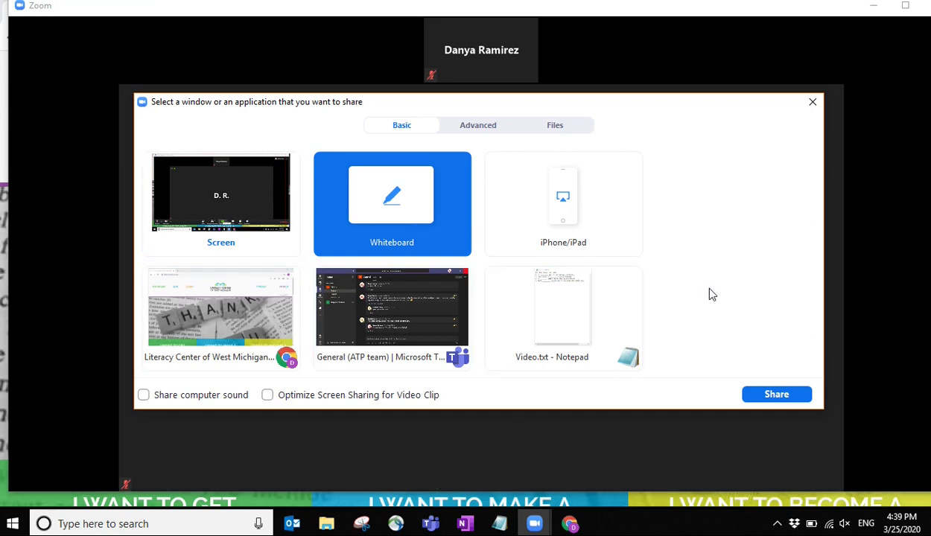
{"action": "left_click", "coordinate": [768, 399]}
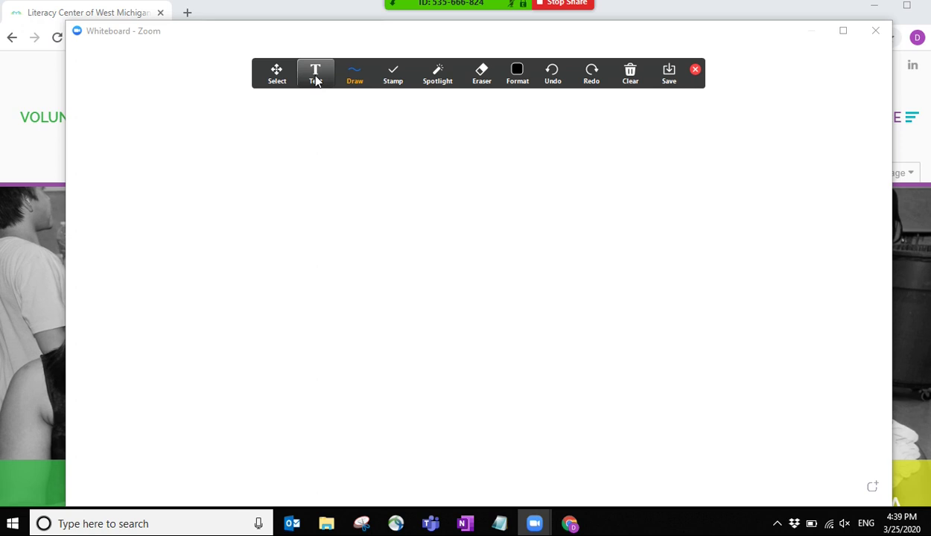
- Add the text "Hello" to the empty whiteboard
{"action": "left_click", "coordinate": [315, 75]}
{"action": "left_click", "coordinate": [231, 189]}
{"action": "type", "text": "Hello"}
- Draw a freehand loop beside "Hello" with the thin freehand drawing tool
{"action": "left_click", "coordinate": [339, 81]}
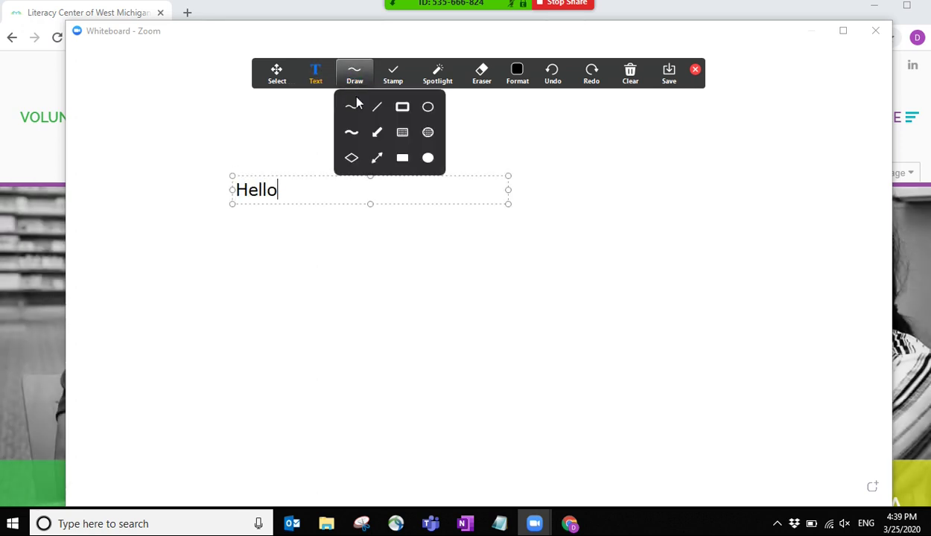
{"action": "left_click", "coordinate": [352, 108]}
{"action": "mouse_move", "coordinate": [361, 298]}
{"action": "left_mouse_down"}
{"action": "mouse_move", "coordinate": [429, 243]}
{"action": "mouse_move", "coordinate": [455, 236]}
{"action": "left_mouse_up"}
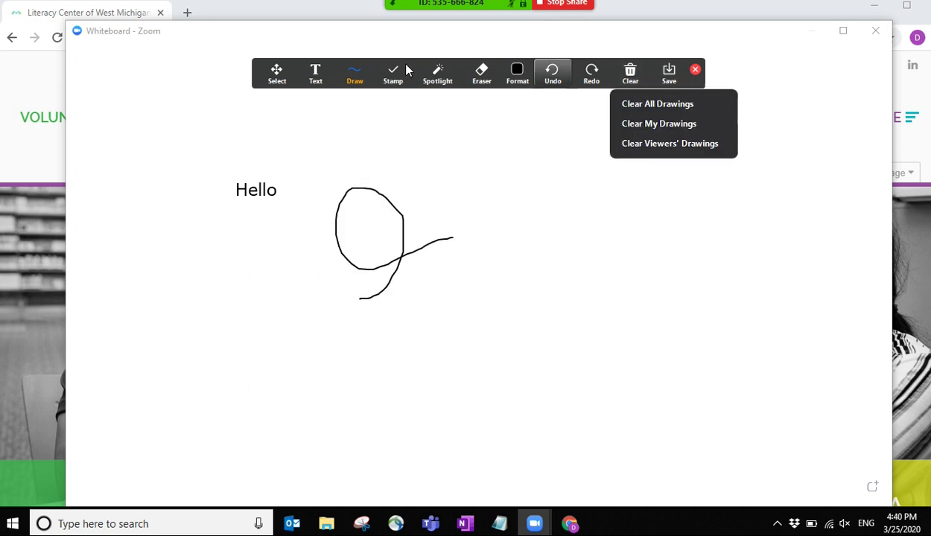
{"action": "mouse_move", "coordinate": [383, 82]}
{"action": "mouse_move", "coordinate": [434, 90]}
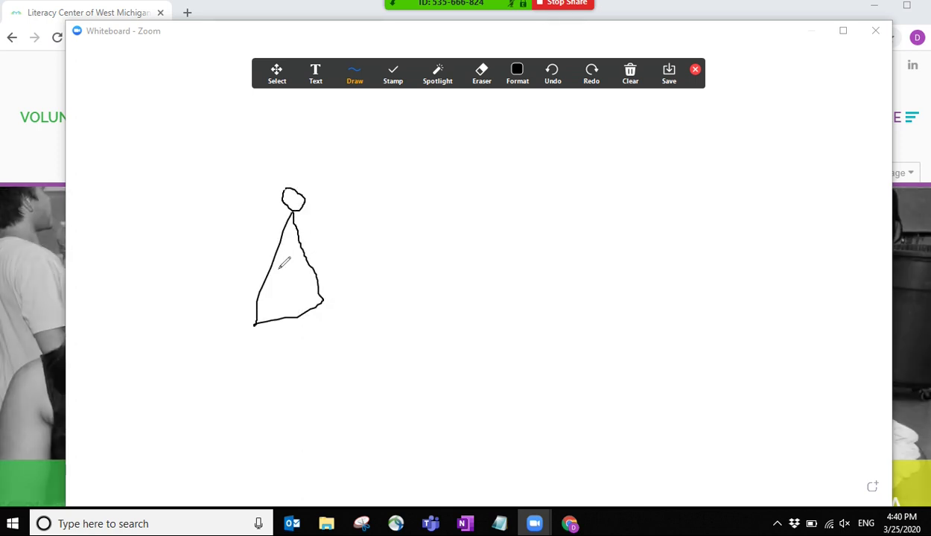
- Draw freehand arms and hair on the figure with the triangular body, plus an arrow leading away from it
{"action": "left_click_drag", "start_coordinate": [270, 266], "coordinate": [251, 281]}
{"action": "left_click_drag", "start_coordinate": [310, 259], "coordinate": [336, 258]}
{"action": "left_click_drag", "start_coordinate": [274, 214], "coordinate": [317, 192]}
{"action": "mouse_move", "coordinate": [350, 261]}
{"action": "left_mouse_down"}
{"action": "mouse_move", "coordinate": [440, 252]}
{"action": "mouse_move", "coordinate": [463, 300]}
{"action": "left_mouse_up"}
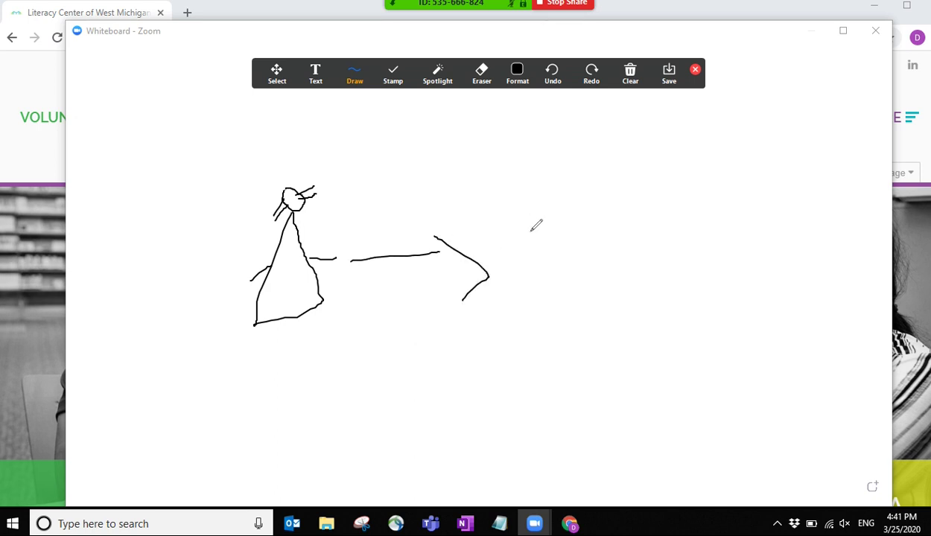
- Sketch a simple freehand house with walls and a roof at the end of the arrow
{"action": "left_click_drag", "start_coordinate": [530, 233], "coordinate": [541, 279]}
{"action": "mouse_move", "coordinate": [530, 233]}
{"action": "left_mouse_down"}
{"action": "mouse_move", "coordinate": [569, 270]}
{"action": "mouse_move", "coordinate": [549, 278]}
{"action": "left_mouse_up"}
{"action": "mouse_move", "coordinate": [530, 230]}
{"action": "left_mouse_down"}
{"action": "mouse_move", "coordinate": [561, 192]}
{"action": "mouse_move", "coordinate": [571, 216]}
{"action": "mouse_move", "coordinate": [615, 216]}
{"action": "mouse_move", "coordinate": [605, 196]}
{"action": "mouse_move", "coordinate": [549, 198]}
{"action": "left_mouse_up"}
{"action": "mouse_move", "coordinate": [616, 224]}
{"action": "left_mouse_down"}
{"action": "mouse_move", "coordinate": [618, 261]}
{"action": "mouse_move", "coordinate": [575, 273]}
{"action": "left_mouse_up"}
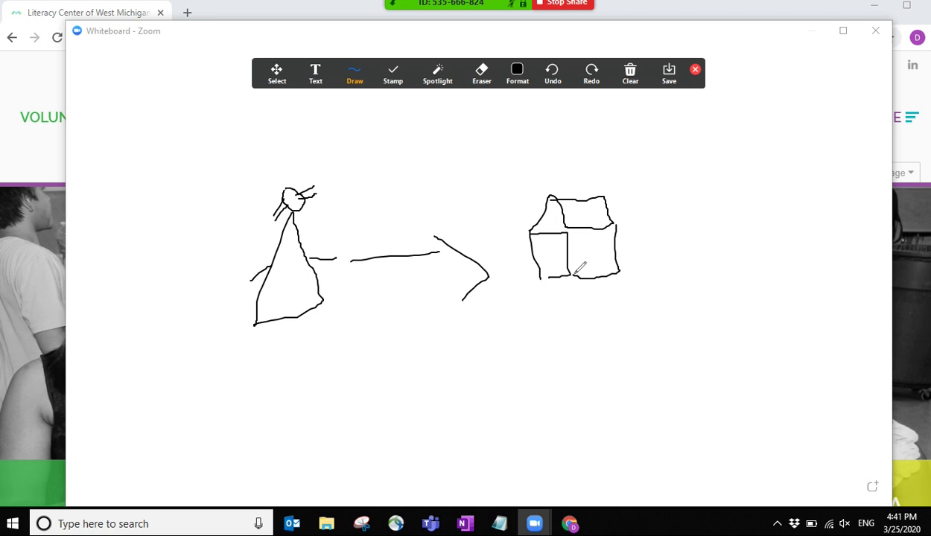
- Clear all drawings from the whiteboard and add the text "Hello"
{"action": "left_click", "coordinate": [630, 73]}
{"action": "left_click", "coordinate": [639, 104]}
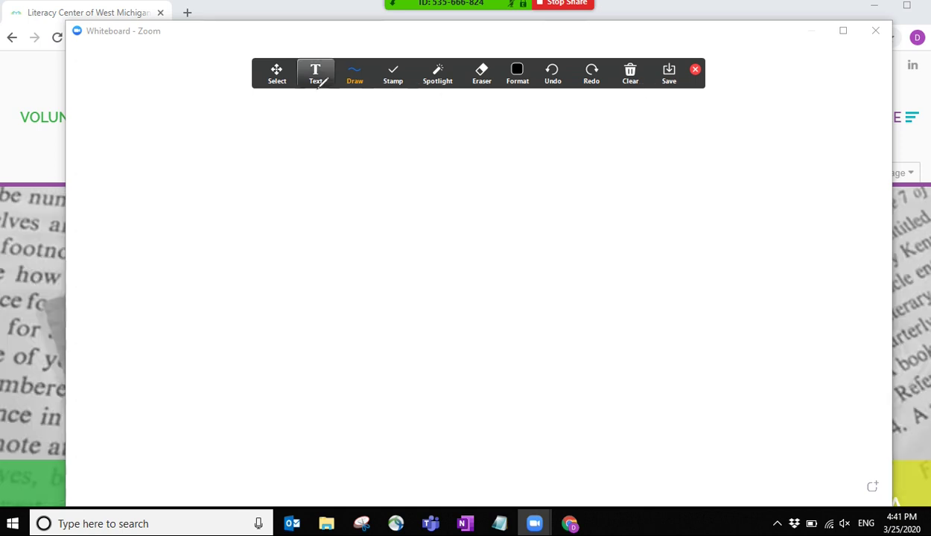
{"action": "left_click", "coordinate": [316, 82]}
{"action": "left_click", "coordinate": [284, 154]}
{"action": "type", "text": "Hello"}
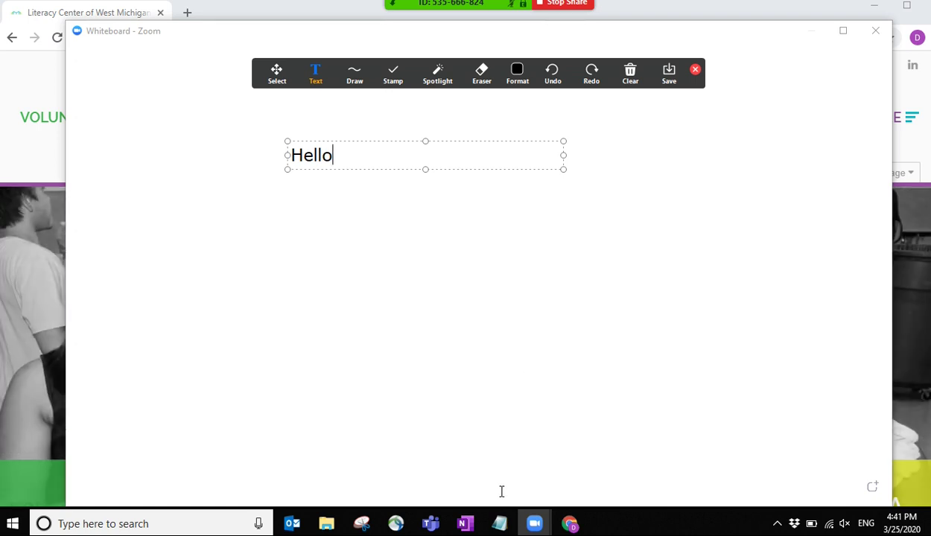
- Copy the four numbered fill-in-the-blank sentences from Video.txt in Notepad and return to the whiteboard
{"action": "left_click", "coordinate": [499, 524]}
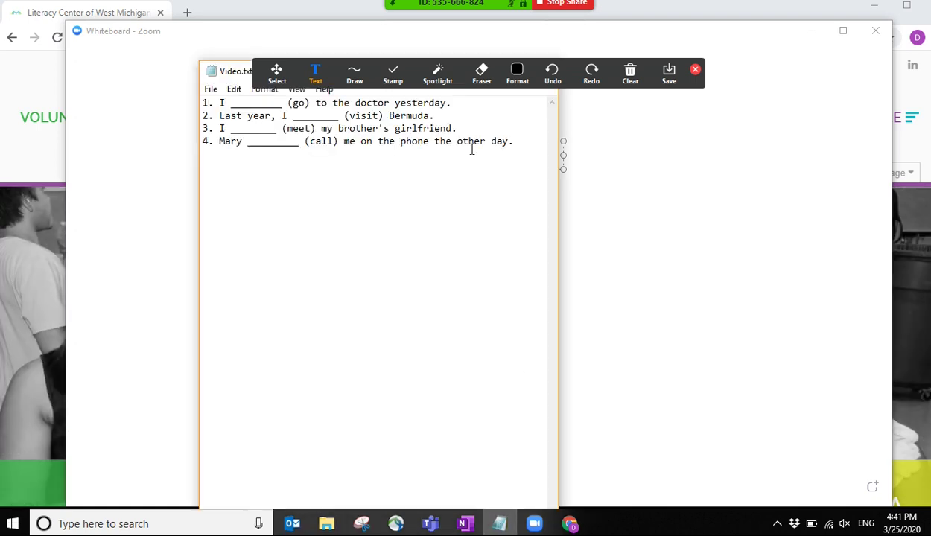
{"action": "left_click", "coordinate": [516, 147]}
{"action": "left_click_drag", "start_coordinate": [516, 148], "coordinate": [198, 98]}
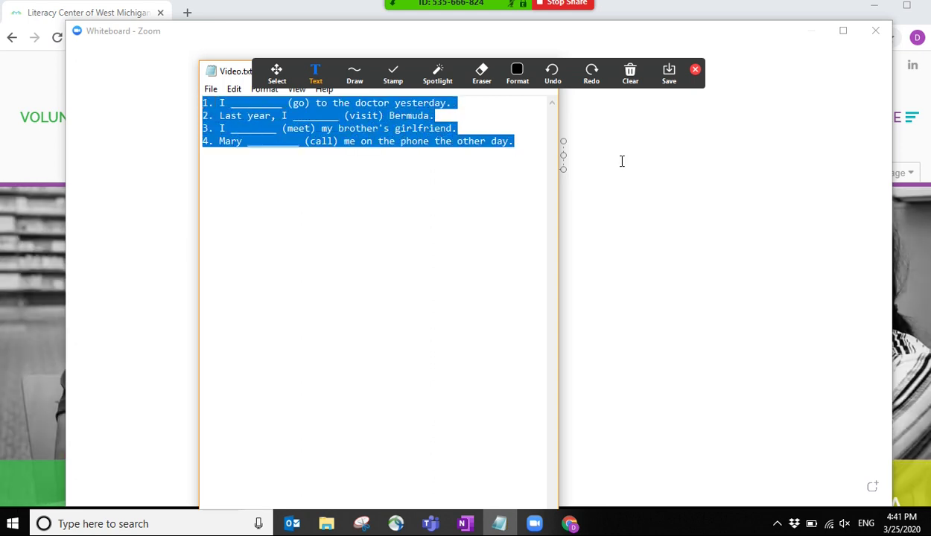
{"action": "left_click", "coordinate": [632, 210]}
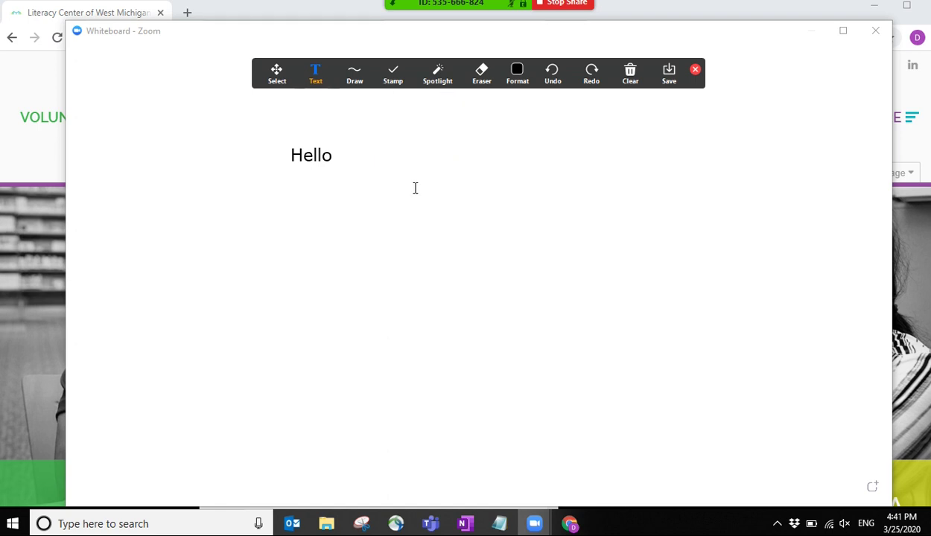
- Paste the four sentences below "Hello", widening the text box so each fits on one line and moving it toward the left edge
{"action": "left_click", "coordinate": [294, 209]}
{"action": "type", "text": "1. I __________ (go) to the doctor yesterday. 2. Last year, I _________ (visit) Bermuda. 3. I _________ (meet) my brother's girlfriend. 4. Mary __________ (call) me on the phone the other day."}
{"action": "left_click_drag", "start_coordinate": [574, 283], "coordinate": [815, 227]}
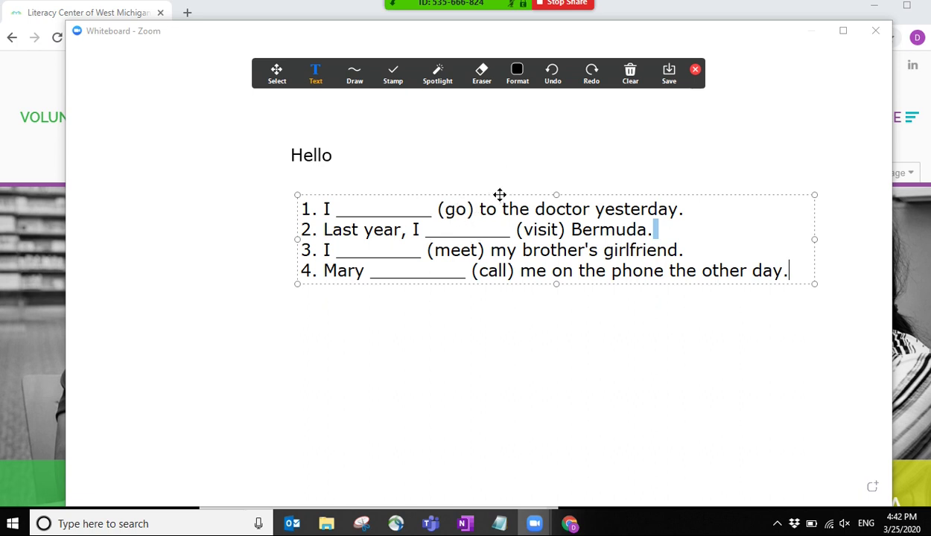
{"action": "left_click_drag", "start_coordinate": [488, 192], "coordinate": [416, 198]}
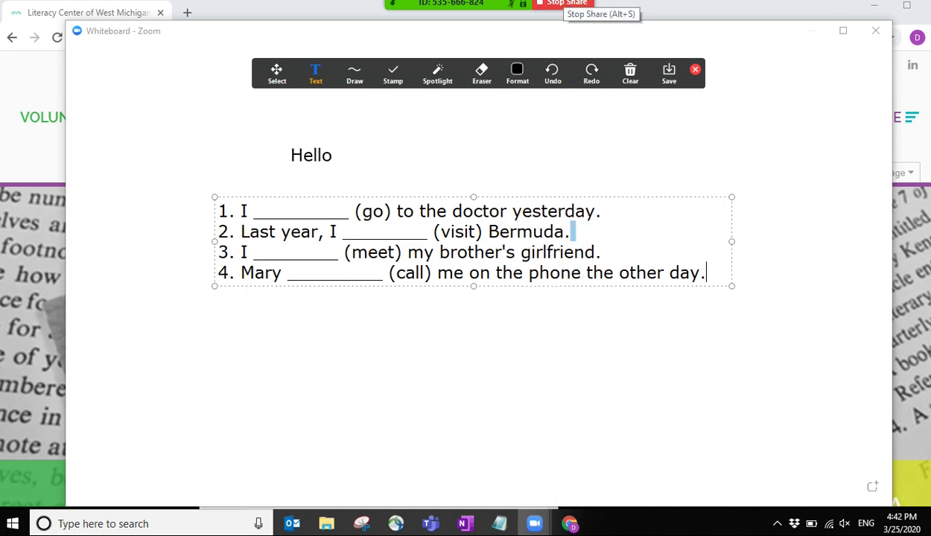
- Open the remote control options, and fill the blank in sentence 1 with "went" in place of some underscores
{"action": "mouse_move", "coordinate": [564, 4]}
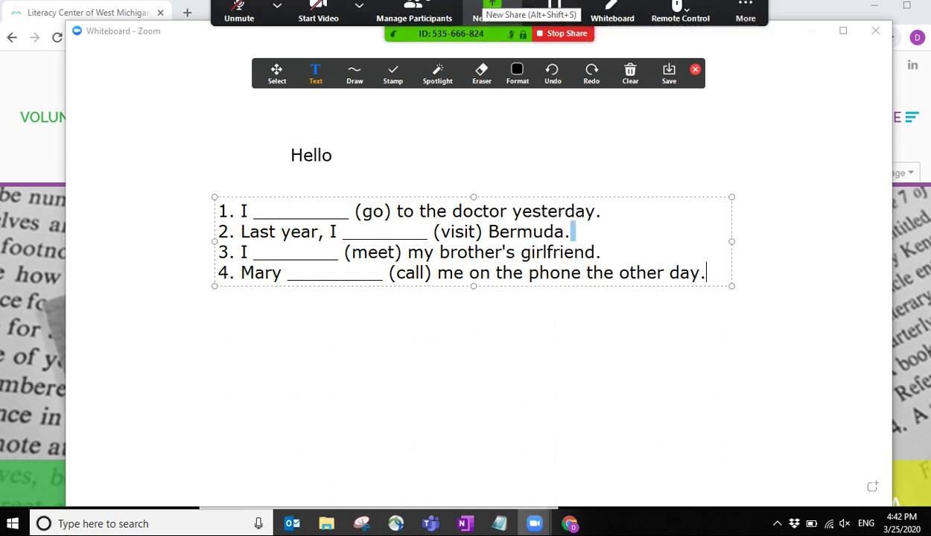
{"action": "left_click", "coordinate": [680, 22]}
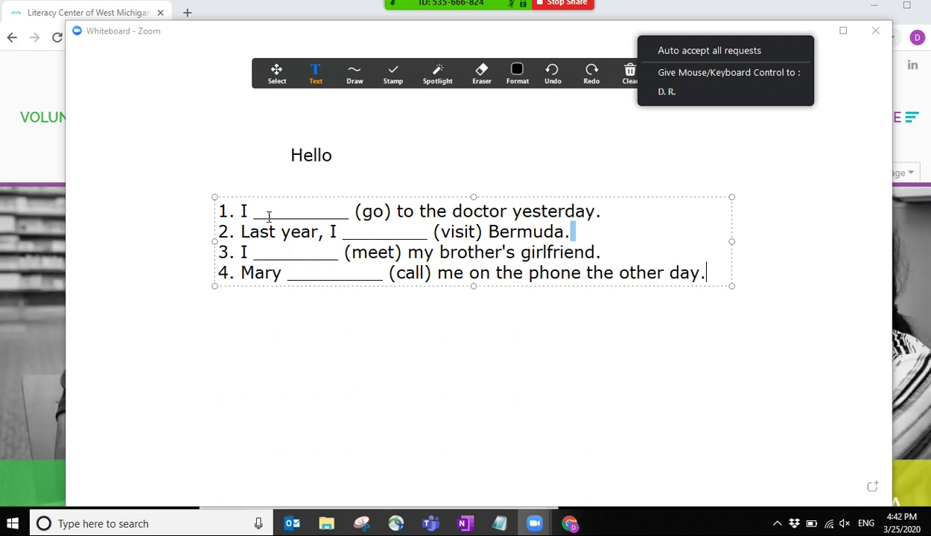
{"action": "left_click", "coordinate": [315, 213]}
{"action": "key", "text": "BackSpace"}
{"action": "key", "text": "BackSpace"}
{"action": "key", "text": "BackSpace"}
{"action": "key", "text": "BackSpace"}
{"action": "type", "text": "went"}
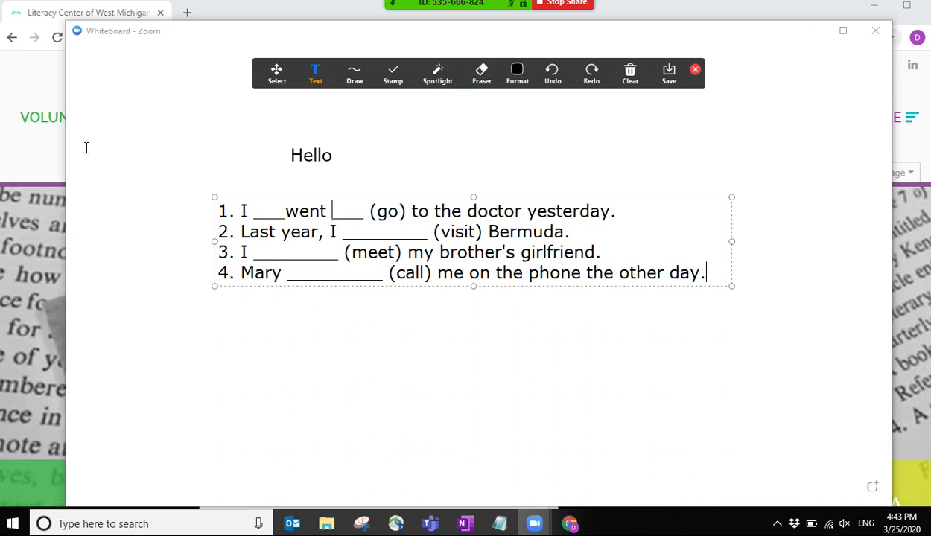
- Switch to Chrome and copy the slogan "Bringing about a just and vibrant West Michigan through the power of literacy." from the Literacy Center homepage
{"action": "left_click", "coordinate": [49, 161]}
{"action": "scroll", "coordinate": [271, 339], "scroll_direction": "down", "scroll_amount": 5}
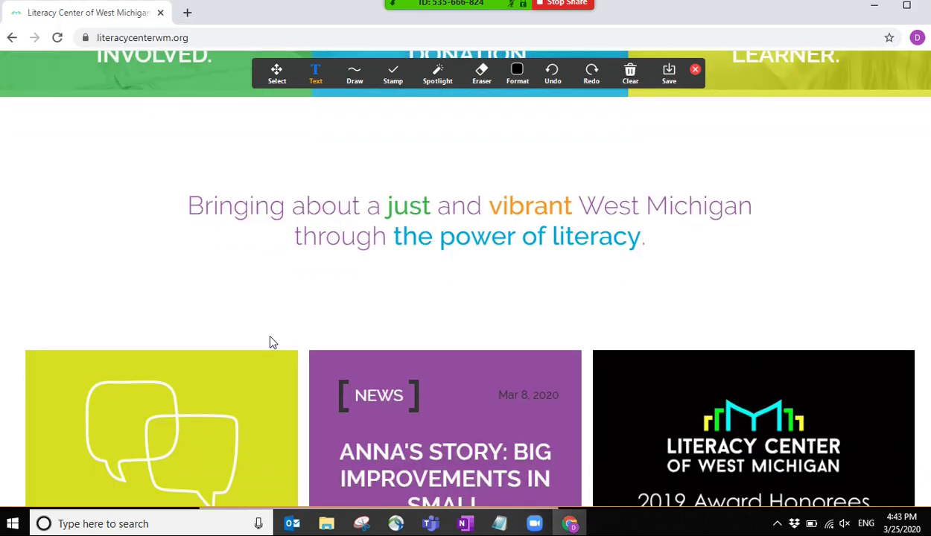
{"action": "left_click_drag", "start_coordinate": [188, 201], "coordinate": [657, 247]}
{"action": "key", "text": "ctrl+c"}
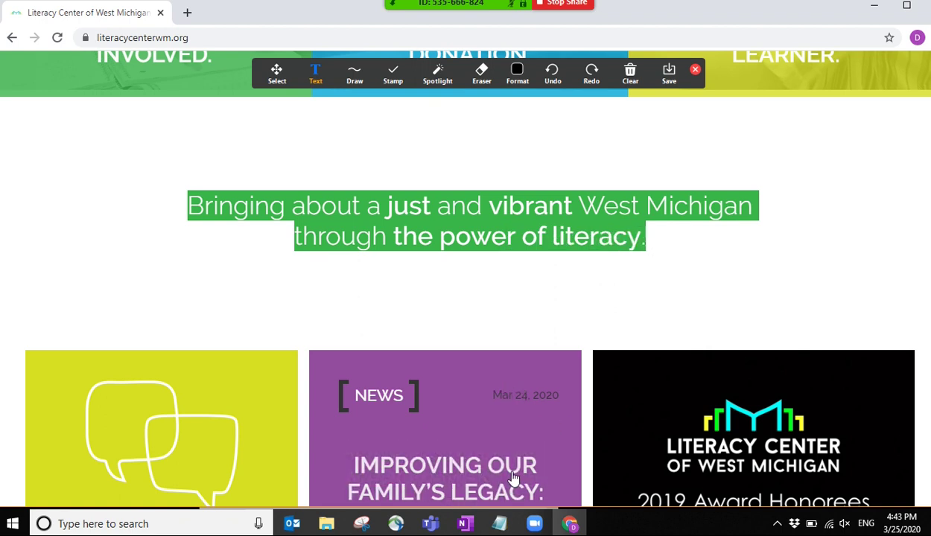
- Paste the slogan on the whiteboard below the sentences, widening its text box to two lines and moving it slightly lower
{"action": "mouse_move", "coordinate": [535, 525]}
{"action": "left_click", "coordinate": [474, 470]}
{"action": "left_click", "coordinate": [263, 324]}
{"action": "left_click", "coordinate": [250, 311]}
{"action": "key", "text": "ctrl+v"}
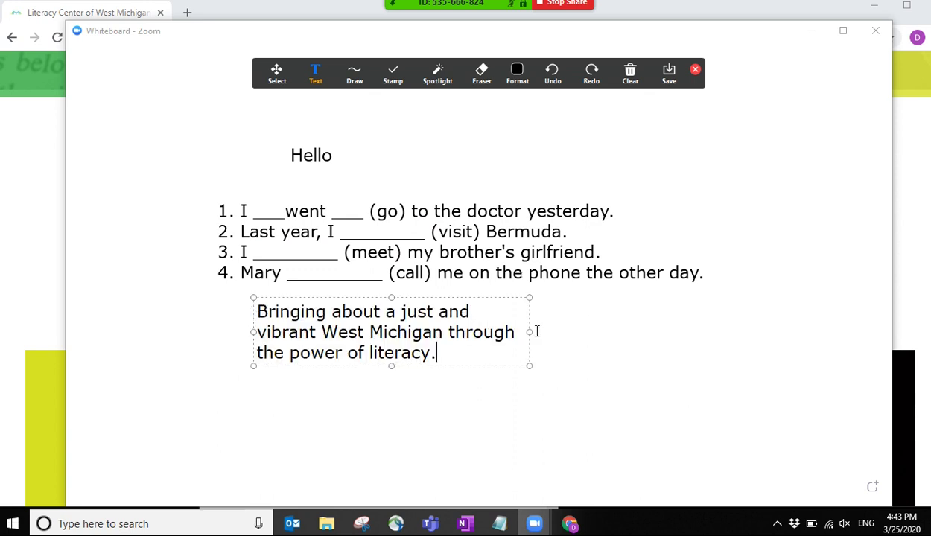
{"action": "left_click_drag", "start_coordinate": [529, 332], "coordinate": [683, 332]}
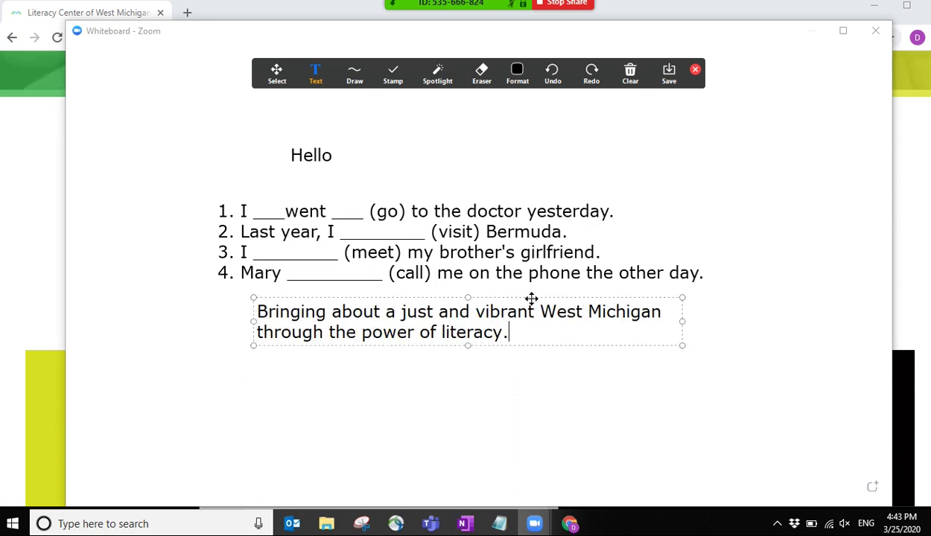
{"action": "left_click_drag", "start_coordinate": [532, 299], "coordinate": [520, 329]}
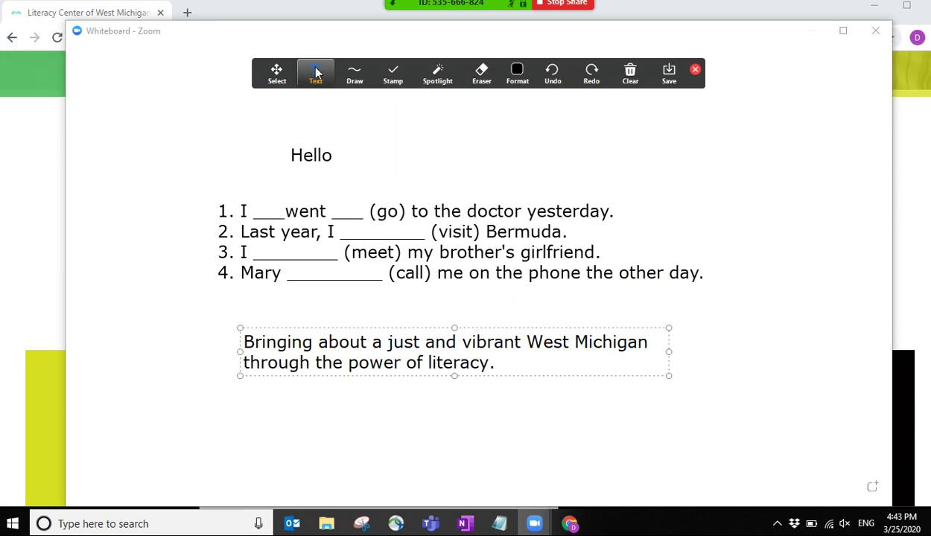
- Underline the words "about" and "literacy" in the slogan with the straight line tool
{"action": "mouse_move", "coordinate": [355, 73]}
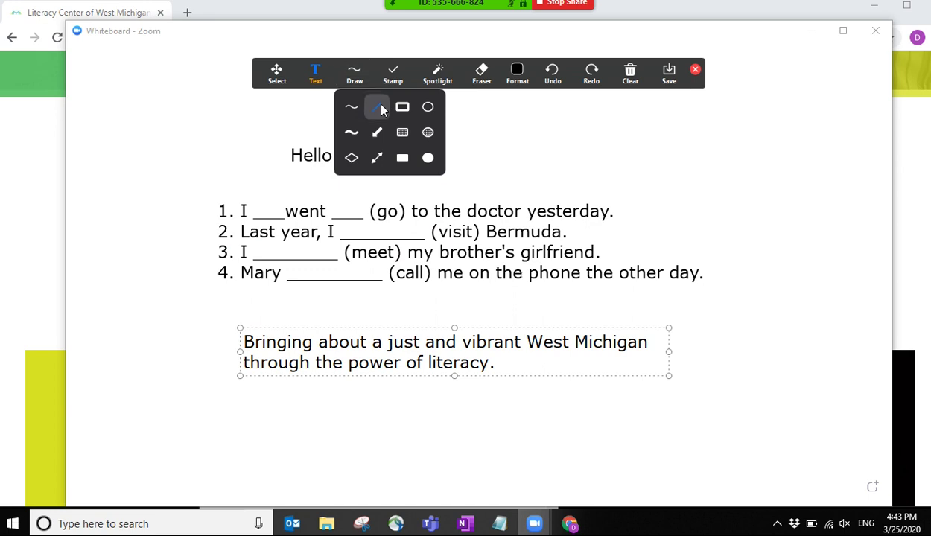
{"action": "left_click", "coordinate": [378, 109]}
{"action": "left_click_drag", "start_coordinate": [319, 344], "coordinate": [353, 347]}
{"action": "mouse_move", "coordinate": [430, 375]}
{"action": "left_mouse_down"}
{"action": "mouse_move", "coordinate": [503, 359]}
{"action": "mouse_move", "coordinate": [498, 376]}
{"action": "left_mouse_up"}
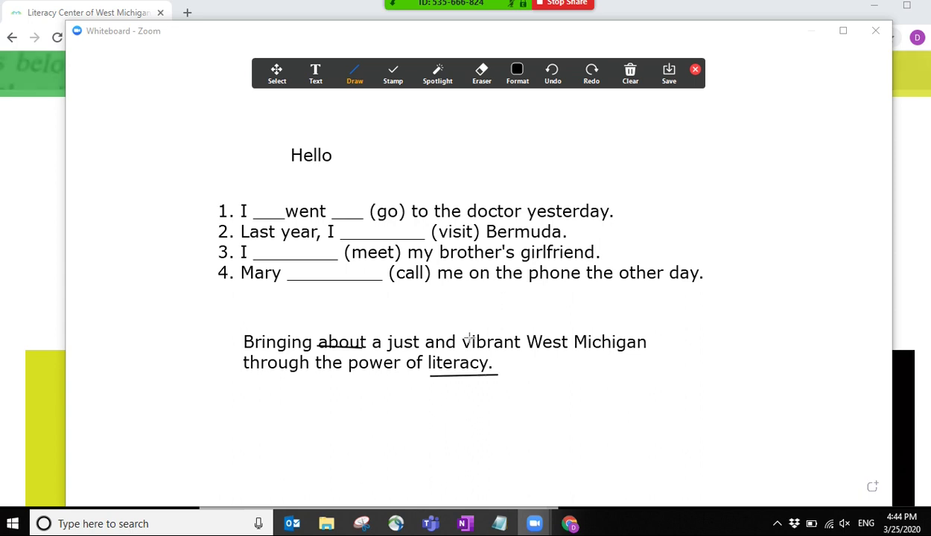
- Select the line under "about" and clear all drawings from the whiteboard
{"action": "left_click", "coordinate": [276, 72]}
{"action": "left_click", "coordinate": [340, 343]}
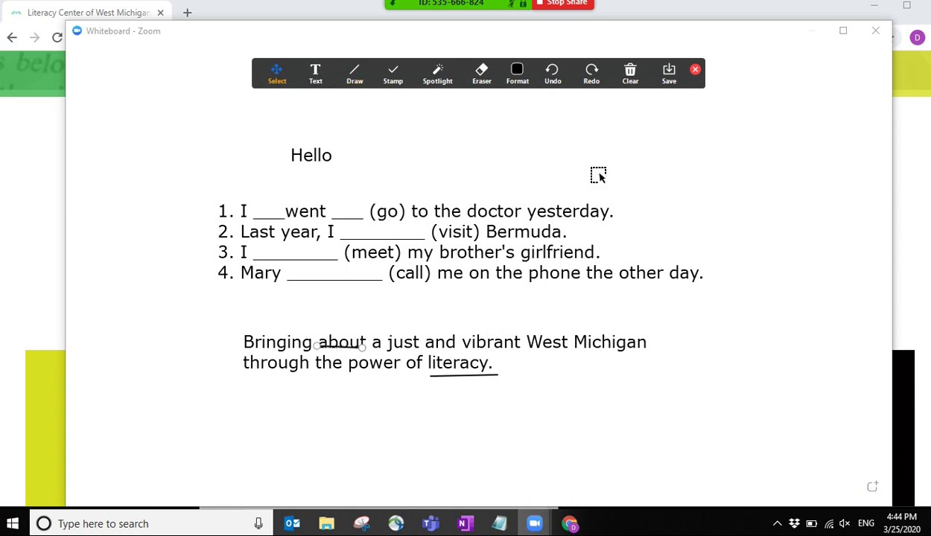
{"action": "left_click", "coordinate": [633, 73]}
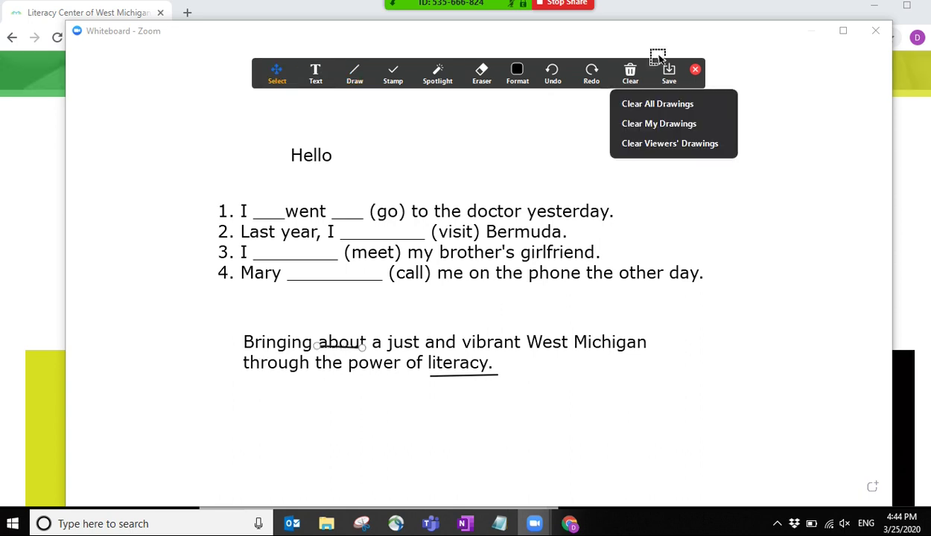
{"action": "left_click", "coordinate": [649, 103]}
- Add the text "I go to the supermarket yesterday." and widen its box to fit the sentence on one line
{"action": "left_click", "coordinate": [315, 74]}
{"action": "left_click", "coordinate": [241, 172]}
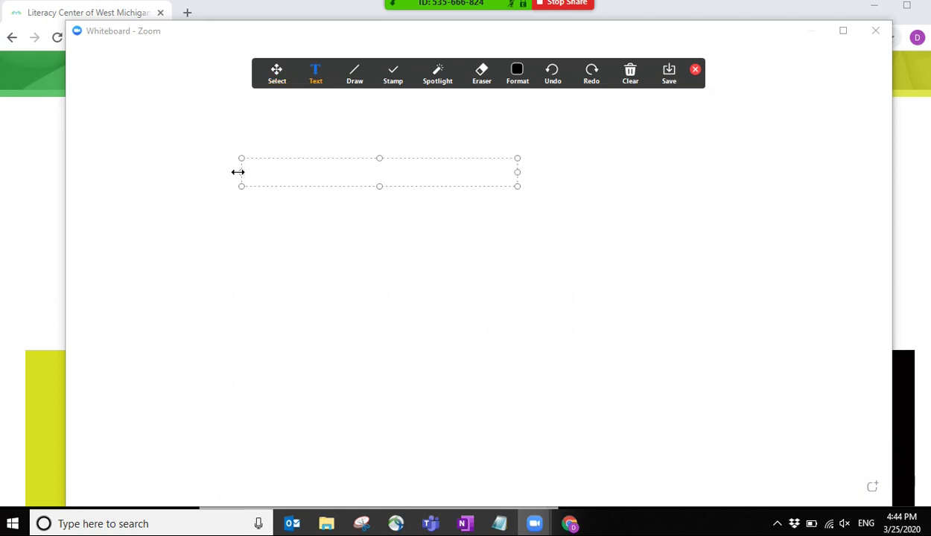
{"action": "type", "text": "I go to "}
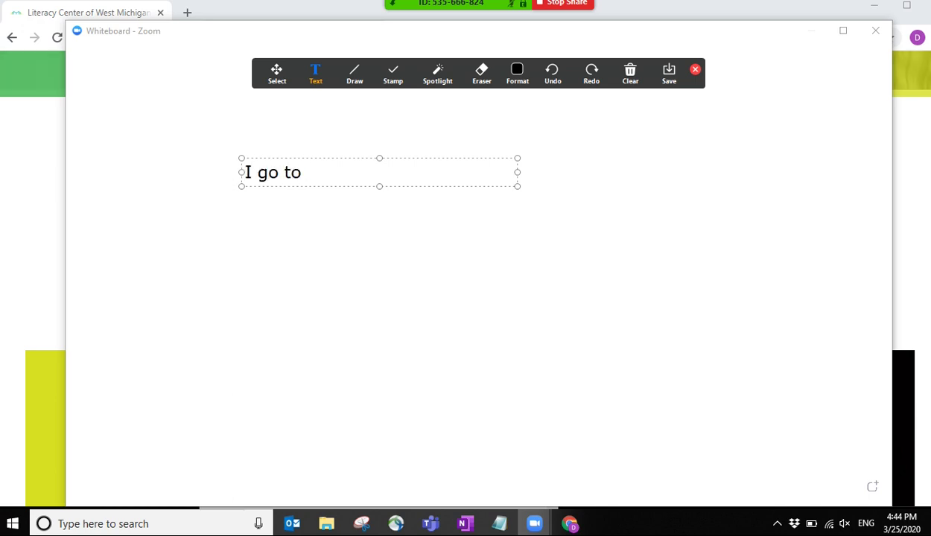
{"action": "type", "text": "the superm"}
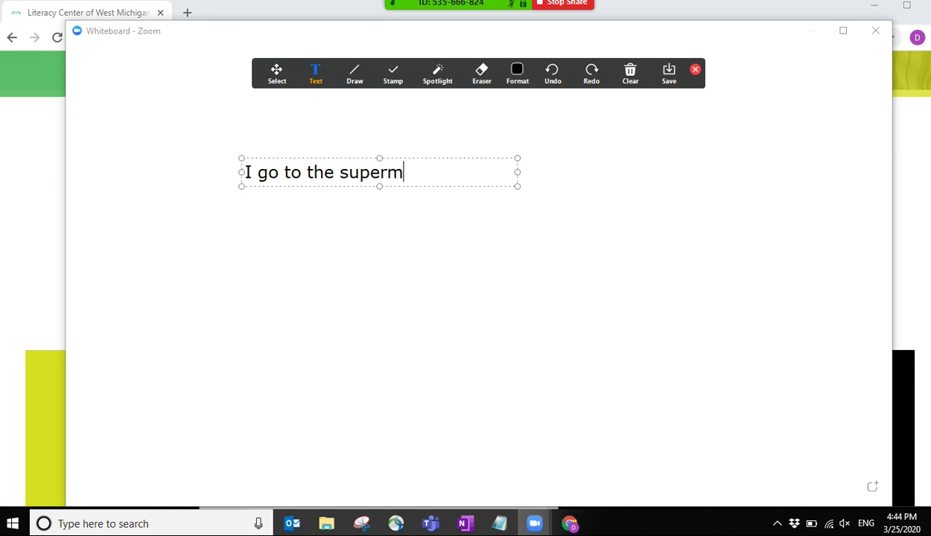
{"action": "type", "text": "arket yesterday."}
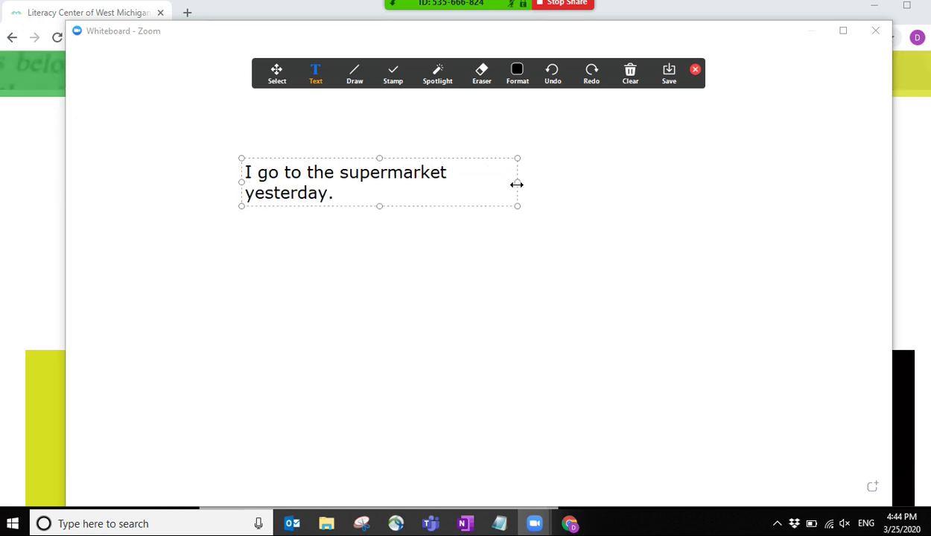
{"action": "left_click_drag", "start_coordinate": [517, 182], "coordinate": [691, 171]}
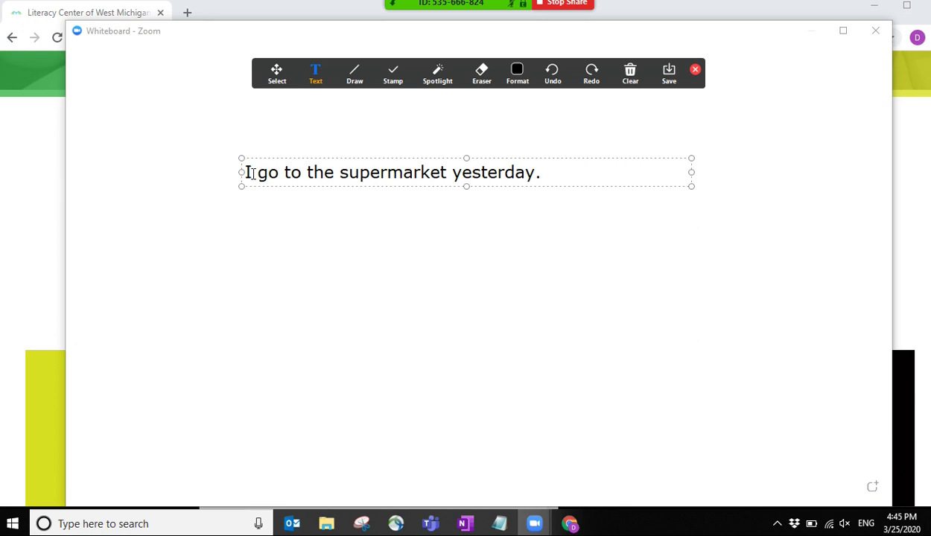
- Choose the straight line drawing tool for marking up the supermarket sentence
{"action": "left_click", "coordinate": [353, 82]}
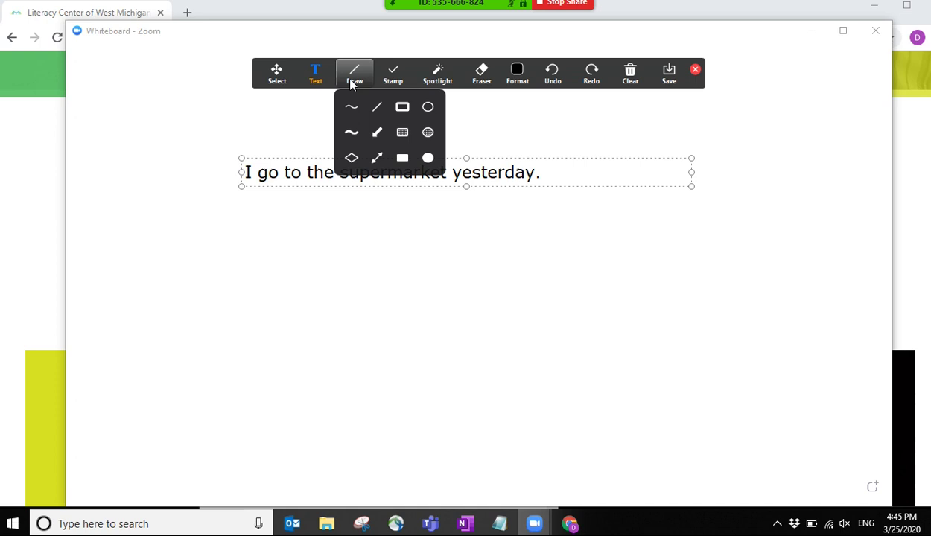
{"action": "left_click", "coordinate": [376, 109]}
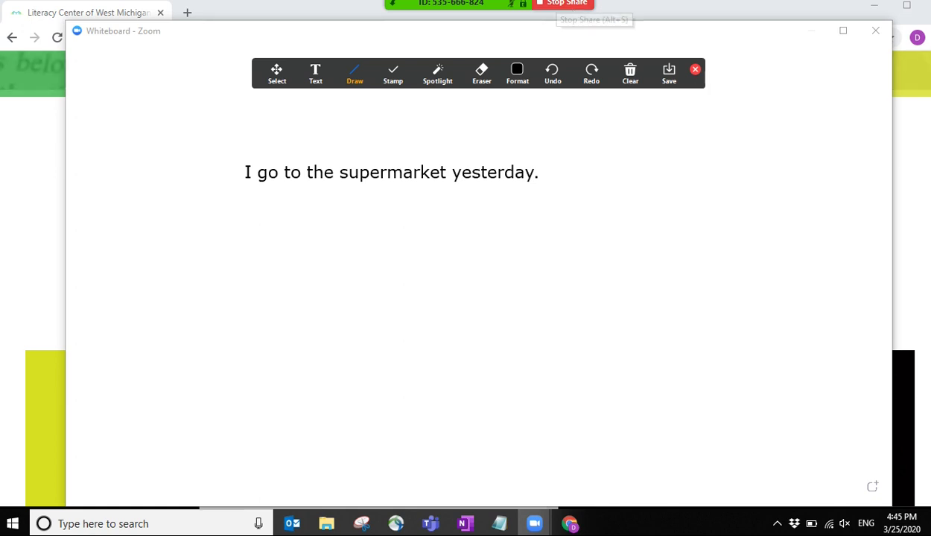
- Close the annotation tools and stop sharing the whiteboard
{"action": "left_click", "coordinate": [695, 71]}
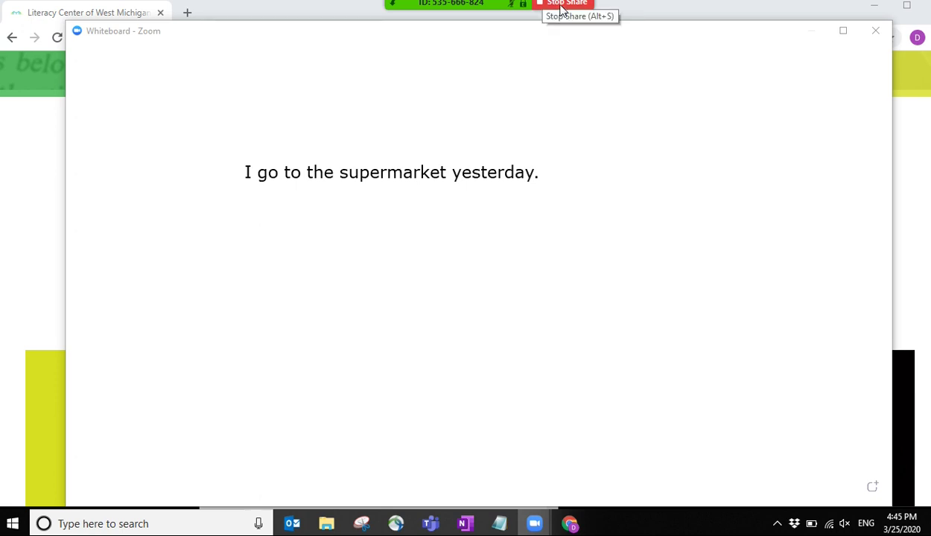
{"action": "left_click", "coordinate": [562, 4]}
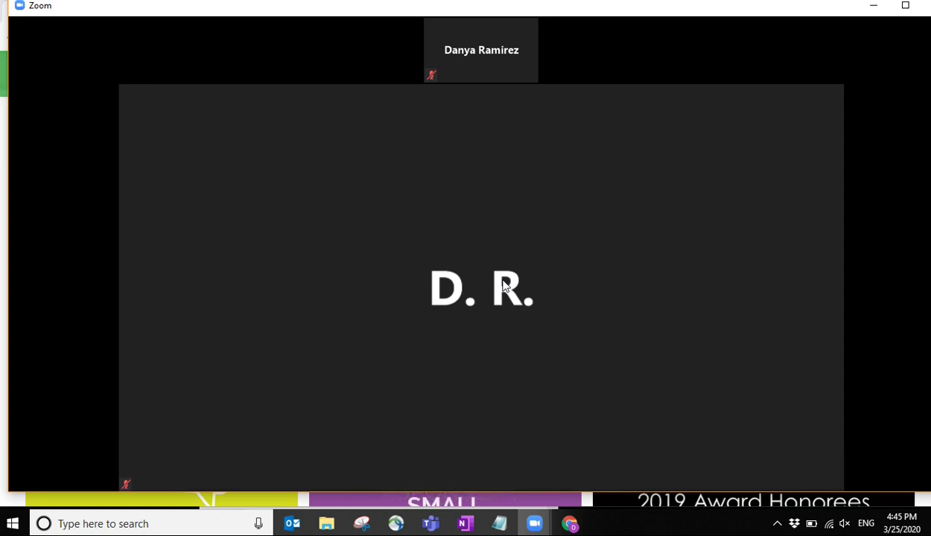
{"action": "mouse_move", "coordinate": [607, 362]}
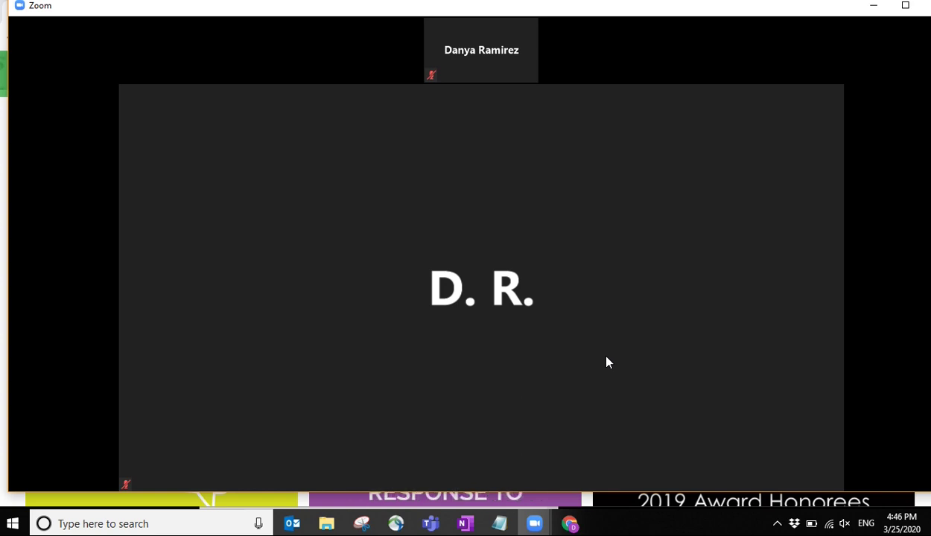
{"action": "mouse_move", "coordinate": [758, 297]}
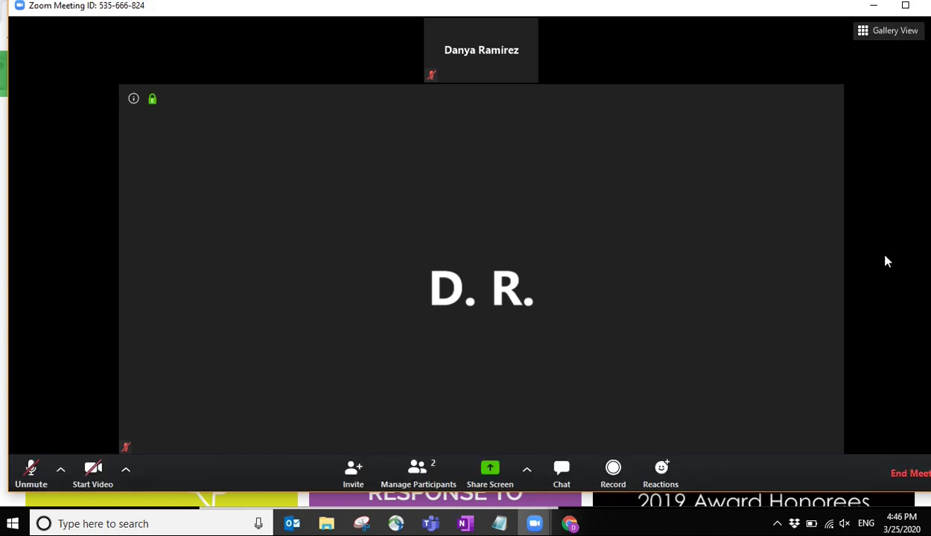